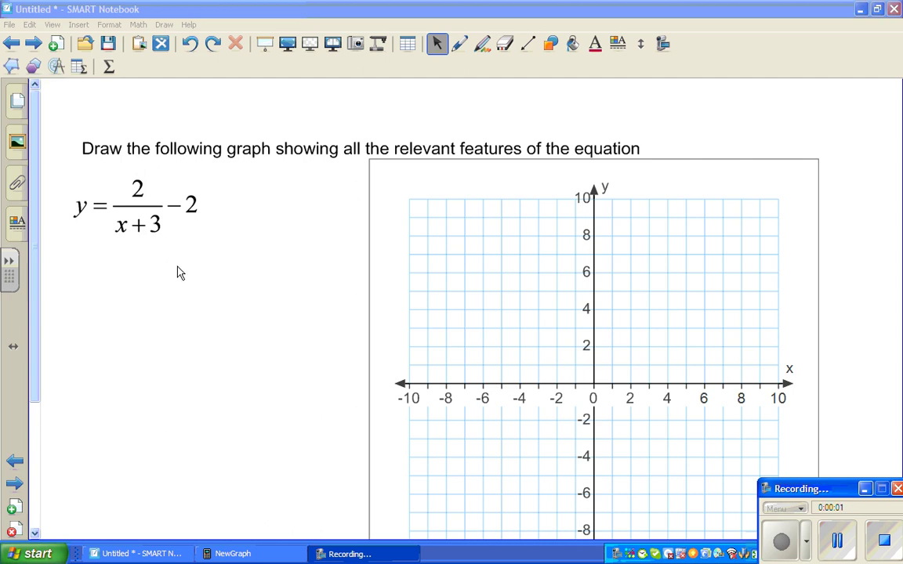
# Focus the SMART Notebook page and switch to the freehand Pen tool.
pyautogui.click(167, 276)
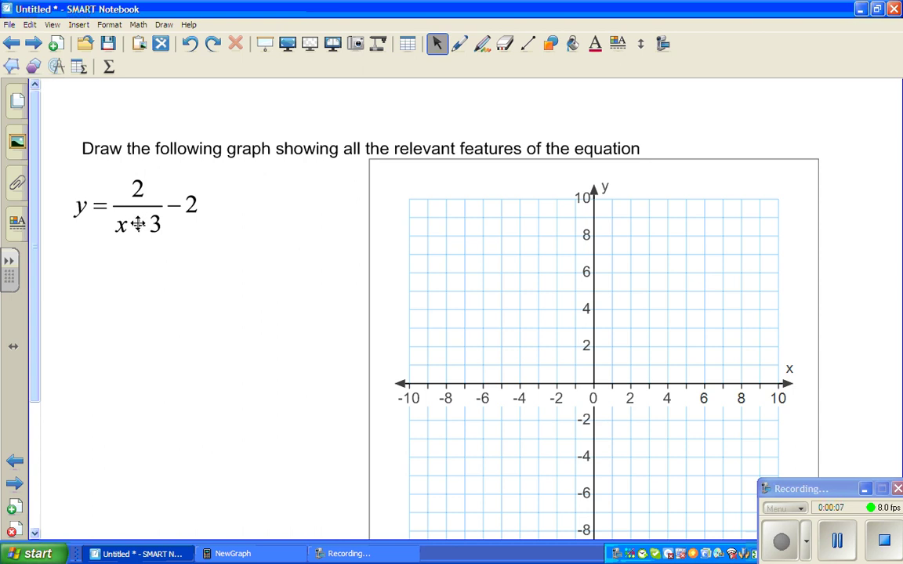
pyautogui.click(461, 45)
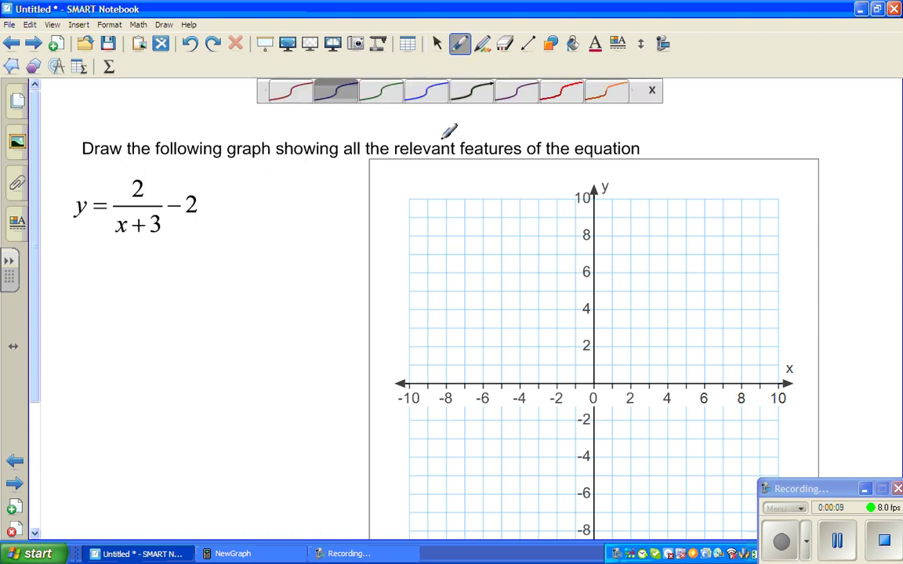
# Choose the dark blue pen and begin handwriting 'when' below the equation.
pyautogui.click(654, 94)
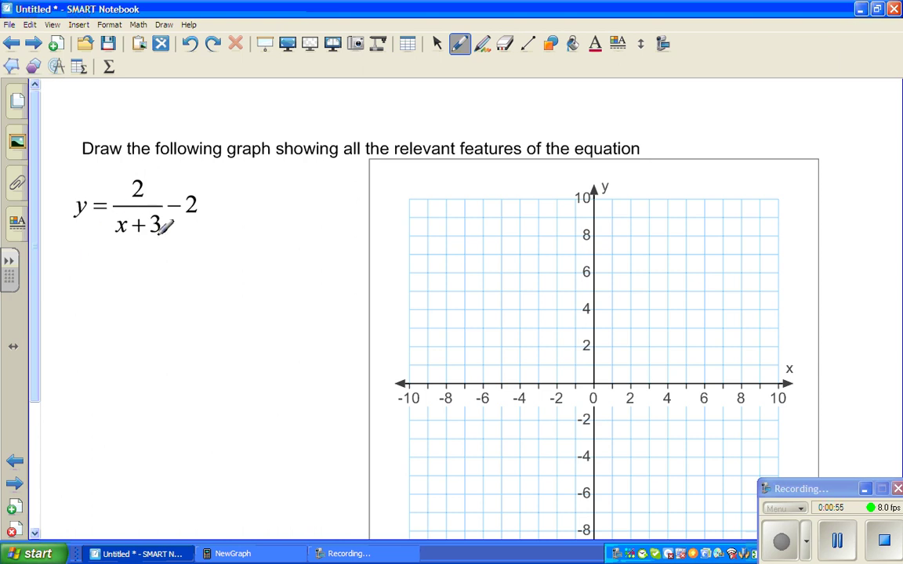
pyautogui.moveTo(61, 271)
pyautogui.mouseDown()
pyautogui.moveTo(99, 279)
pyautogui.moveTo(177, 273)
pyautogui.mouseUp()
# Complete 'when x + 3 = 0 ?' and write a boxed x = -3 beneath it.
pyautogui.moveTo(194, 268)
pyautogui.mouseDown()
pyautogui.moveTo(229, 254)
pyautogui.moveTo(229, 270)
pyautogui.moveTo(262, 261)
pyautogui.mouseUp()
pyautogui.moveTo(250, 268); pyautogui.dragTo(280, 259)
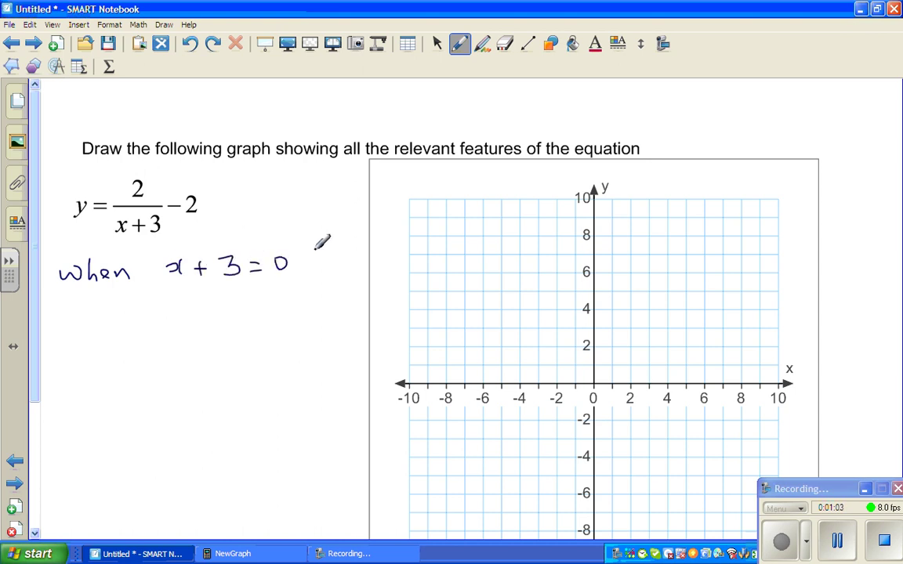
pyautogui.moveTo(321, 235); pyautogui.dragTo(327, 255)
pyautogui.click(328, 266)
pyautogui.moveTo(109, 317)
pyautogui.mouseDown()
pyautogui.moveTo(110, 330)
pyautogui.moveTo(148, 320)
pyautogui.mouseUp()
pyautogui.moveTo(138, 327); pyautogui.dragTo(181, 320)
pyautogui.moveTo(191, 313)
pyautogui.mouseDown()
pyautogui.moveTo(208, 310)
pyautogui.moveTo(196, 333)
pyautogui.mouseUp()
pyautogui.moveTo(94, 302)
pyautogui.mouseDown()
pyautogui.moveTo(116, 337)
pyautogui.moveTo(216, 333)
pyautogui.moveTo(95, 301)
pyautogui.mouseUp()
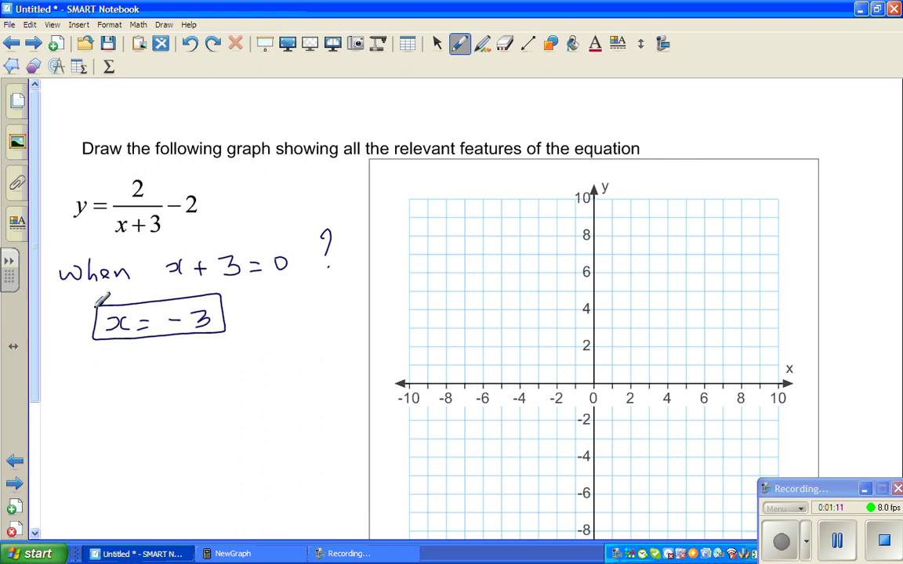
# Write '⇒ Vertical asymtote', underline it, and add a boxed x = -3 below.
pyautogui.moveTo(56, 378); pyautogui.dragTo(74, 378)
pyautogui.moveTo(57, 386)
pyautogui.mouseDown()
pyautogui.moveTo(74, 385)
pyautogui.moveTo(69, 393)
pyautogui.mouseUp()
pyautogui.moveTo(108, 363)
pyautogui.mouseDown()
pyautogui.moveTo(136, 386)
pyautogui.moveTo(178, 367)
pyautogui.moveTo(201, 375)
pyautogui.moveTo(197, 382)
pyautogui.moveTo(214, 372)
pyautogui.moveTo(213, 382)
pyautogui.moveTo(249, 376)
pyautogui.moveTo(231, 383)
pyautogui.moveTo(248, 384)
pyautogui.moveTo(273, 371)
pyautogui.moveTo(276, 407)
pyautogui.moveTo(283, 374)
pyautogui.moveTo(301, 363)
pyautogui.moveTo(307, 377)
pyautogui.moveTo(332, 356)
pyautogui.moveTo(352, 374)
pyautogui.mouseUp()
pyautogui.moveTo(109, 398); pyautogui.dragTo(339, 393)
pyautogui.moveTo(102, 430)
pyautogui.mouseDown()
pyautogui.moveTo(116, 427)
pyautogui.moveTo(127, 441)
pyautogui.moveTo(181, 431)
pyautogui.moveTo(195, 442)
pyautogui.mouseUp()
pyautogui.moveTo(95, 417)
pyautogui.mouseDown()
pyautogui.moveTo(92, 446)
pyautogui.moveTo(141, 454)
pyautogui.moveTo(225, 448)
pyautogui.moveTo(197, 405)
pyautogui.moveTo(103, 414)
pyautogui.mouseUp()
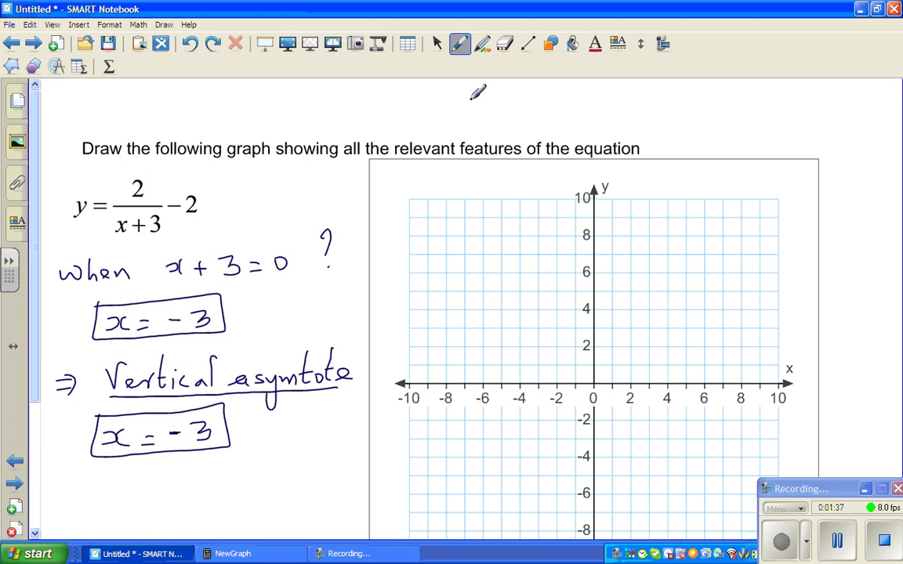
pyautogui.click(525, 43)
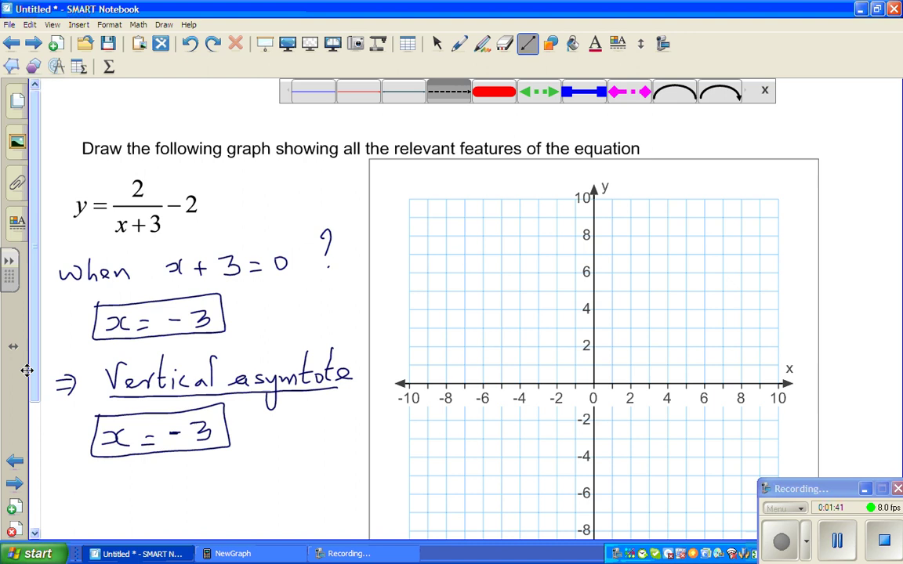
# Draw a dashed vertical line at x = -3 up the grid, then return to the dark blue pen.
pyautogui.moveTo(34, 379); pyautogui.dragTo(35, 435)
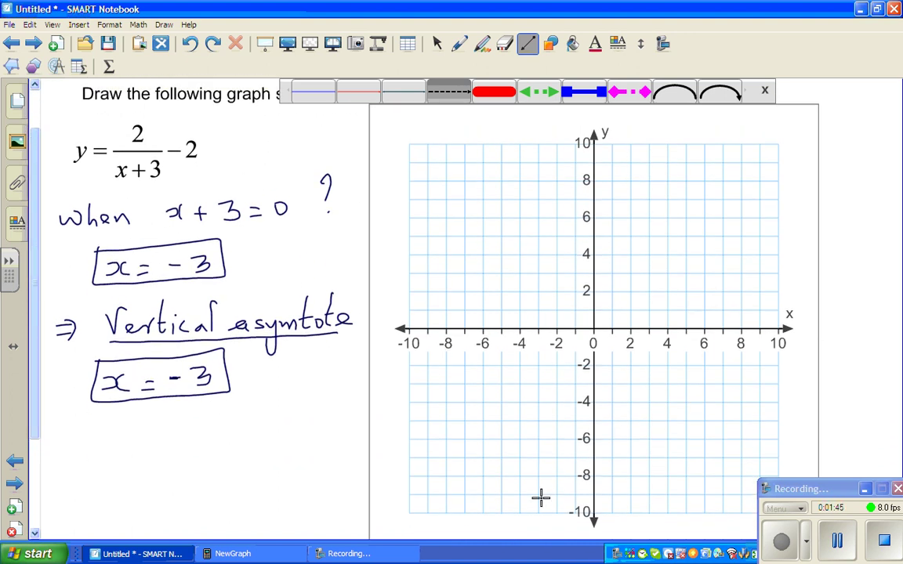
pyautogui.moveTo(539, 511); pyautogui.dragTo(533, 149)
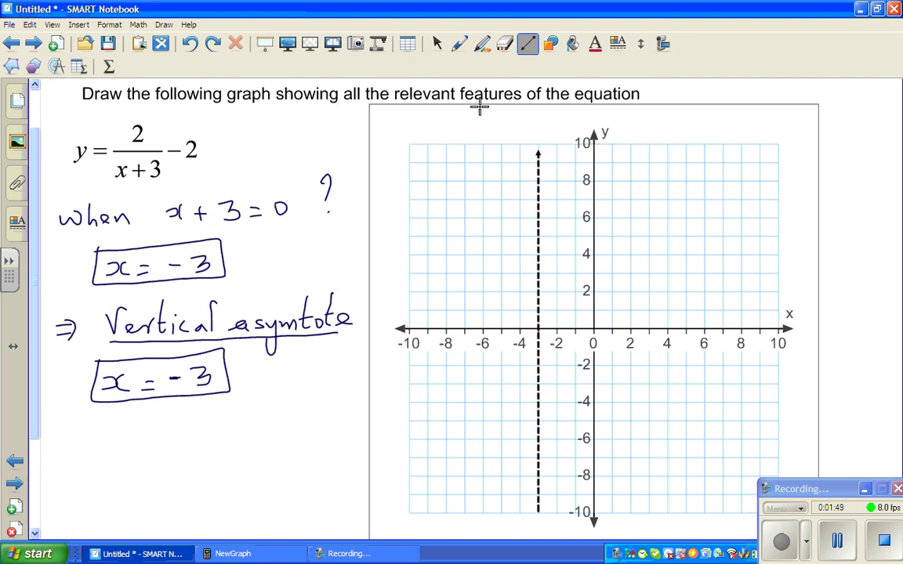
pyautogui.click(458, 43)
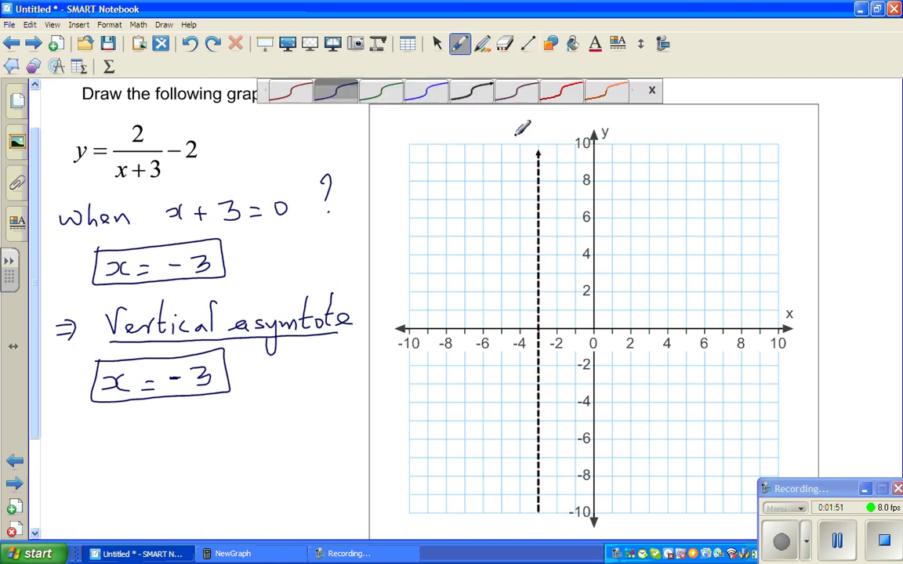
pyautogui.click(515, 134)
# Label the top of the dashed line 'x = -3' and switch to the green pen.
pyautogui.moveTo(527, 132); pyautogui.dragTo(523, 143)
pyautogui.moveTo(534, 137)
pyautogui.mouseDown()
pyautogui.moveTo(560, 133)
pyautogui.moveTo(550, 127)
pyautogui.mouseUp()
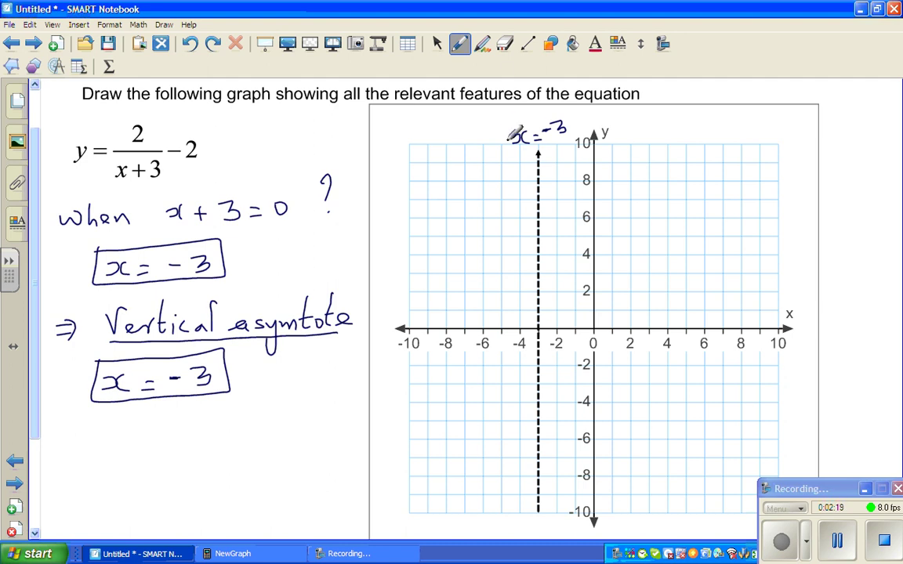
pyautogui.click(461, 49)
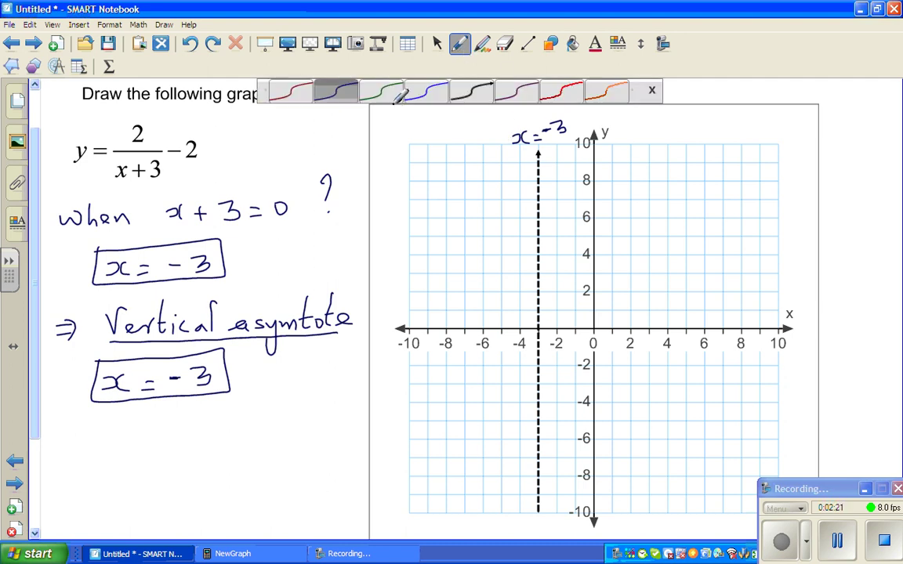
pyautogui.click(376, 92)
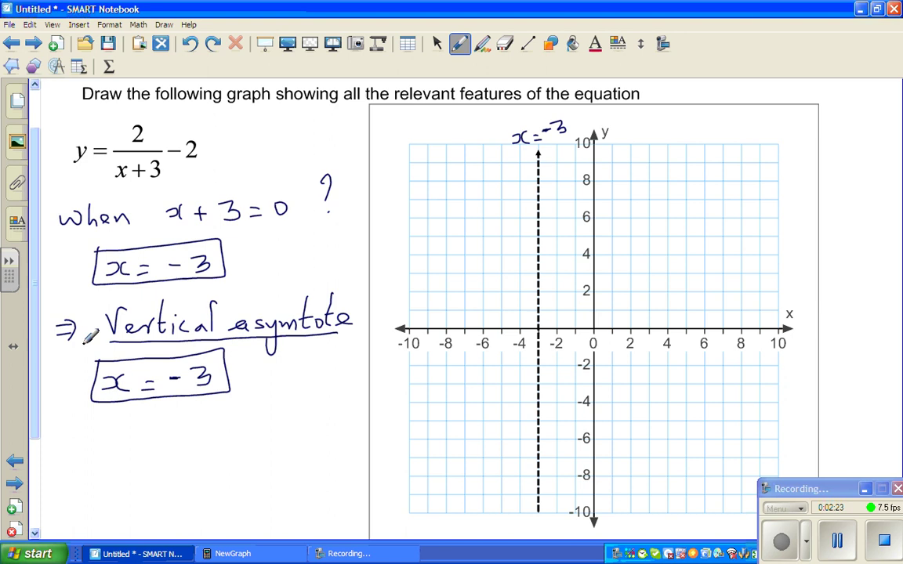
pyautogui.scroll(-1, 36, 348)
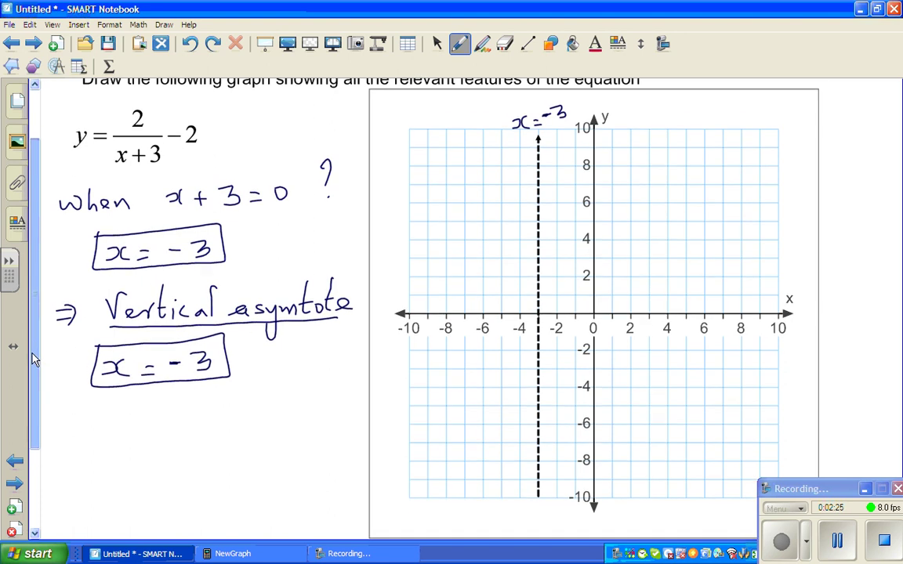
# In green, write 'Horizontal asymtote' below the second boxed x = -3 and underline it.
pyautogui.moveTo(84, 406)
pyautogui.mouseDown()
pyautogui.moveTo(92, 429)
pyautogui.moveTo(98, 417)
pyautogui.moveTo(101, 426)
pyautogui.moveTo(144, 412)
pyautogui.moveTo(159, 422)
pyautogui.moveTo(201, 426)
pyautogui.mouseUp()
pyautogui.moveTo(194, 406)
pyautogui.mouseDown()
pyautogui.moveTo(222, 422)
pyautogui.moveTo(290, 413)
pyautogui.moveTo(291, 447)
pyautogui.moveTo(298, 409)
pyautogui.moveTo(343, 402)
pyautogui.moveTo(352, 414)
pyautogui.moveTo(362, 388)
pyautogui.moveTo(363, 413)
pyautogui.moveTo(392, 415)
pyautogui.mouseUp()
pyautogui.moveTo(76, 444); pyautogui.dragTo(402, 428)
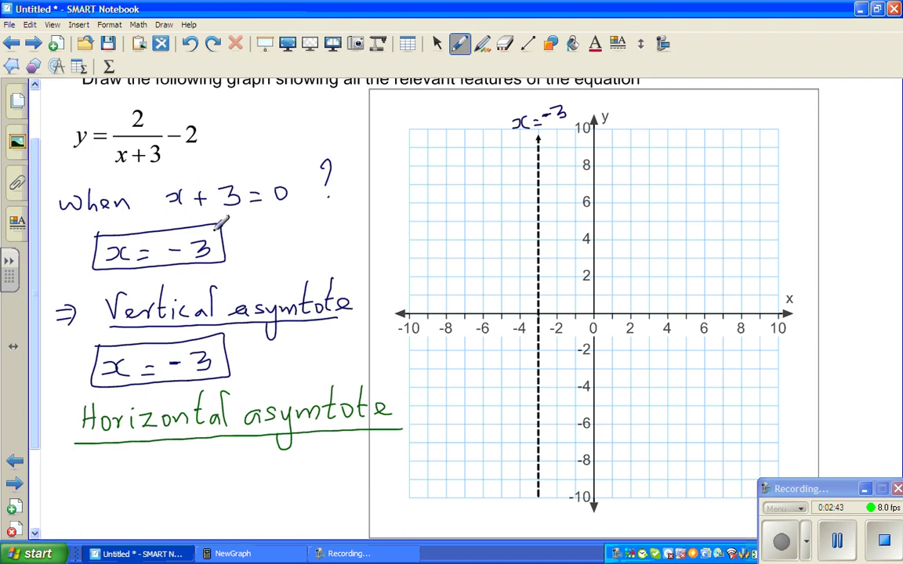